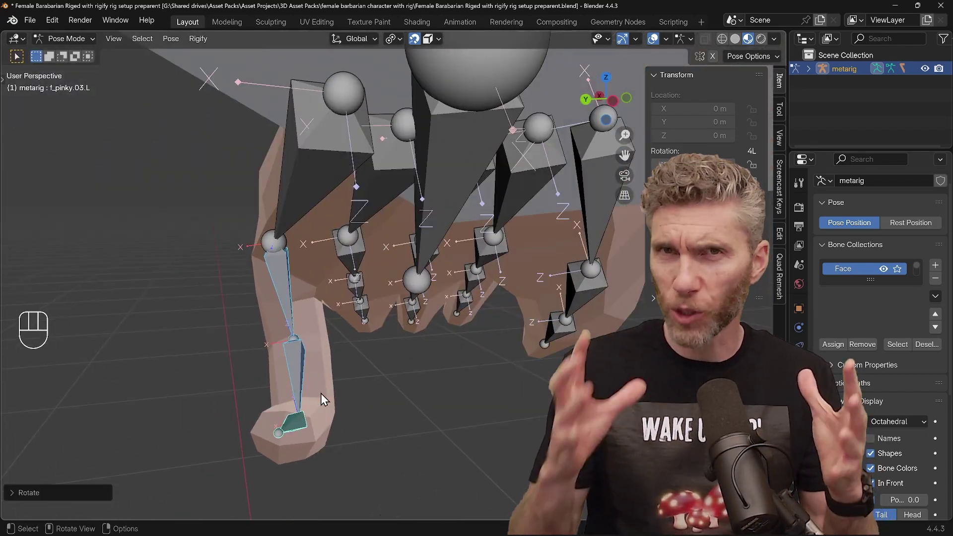
Step: Compare the left pinky finger's bones between Edit Mode and Pose Mode
{"action": "key", "text": "Tab"}
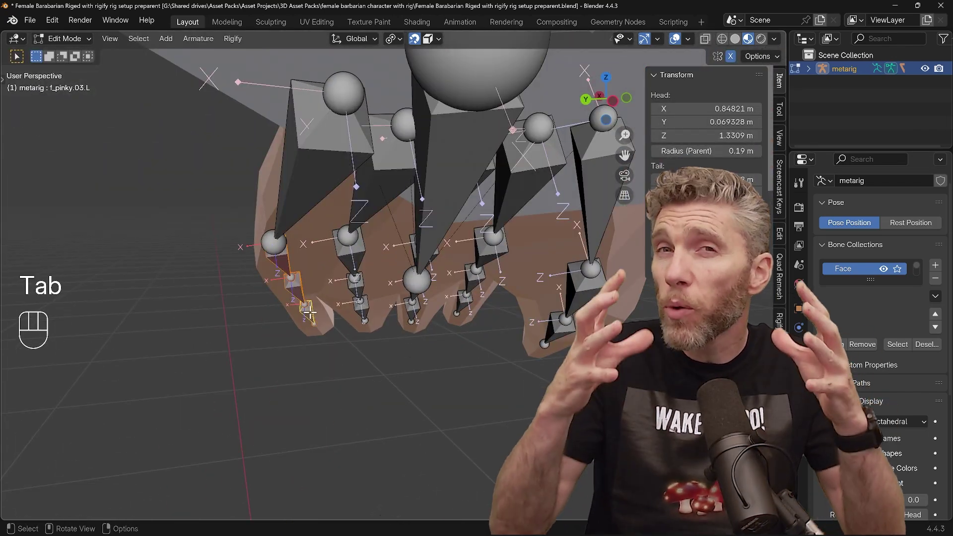
{"action": "left_click", "coordinate": [293, 284]}
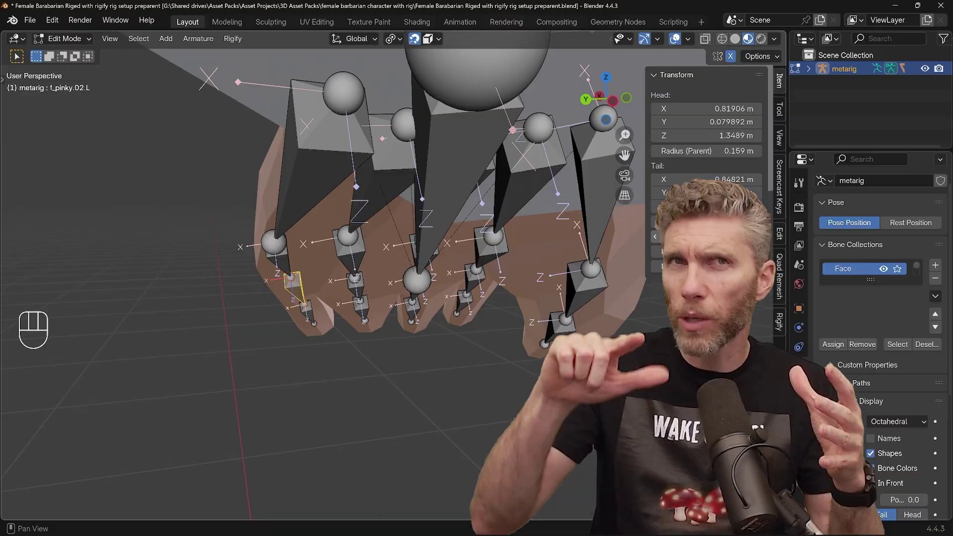
{"action": "key", "text": "ctrl+Tab"}
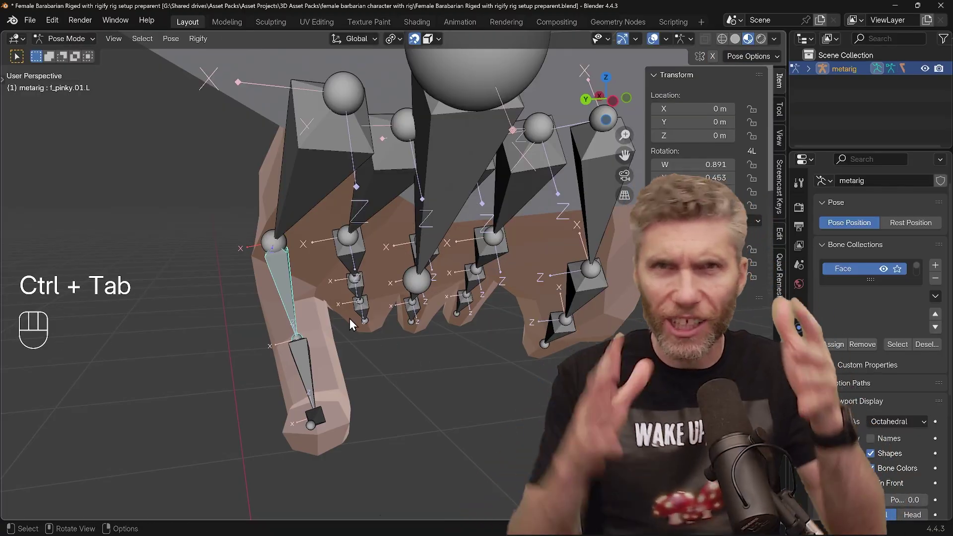
{"action": "middle_click_drag", "start_coordinate": [342, 401], "coordinate": [373, 379]}
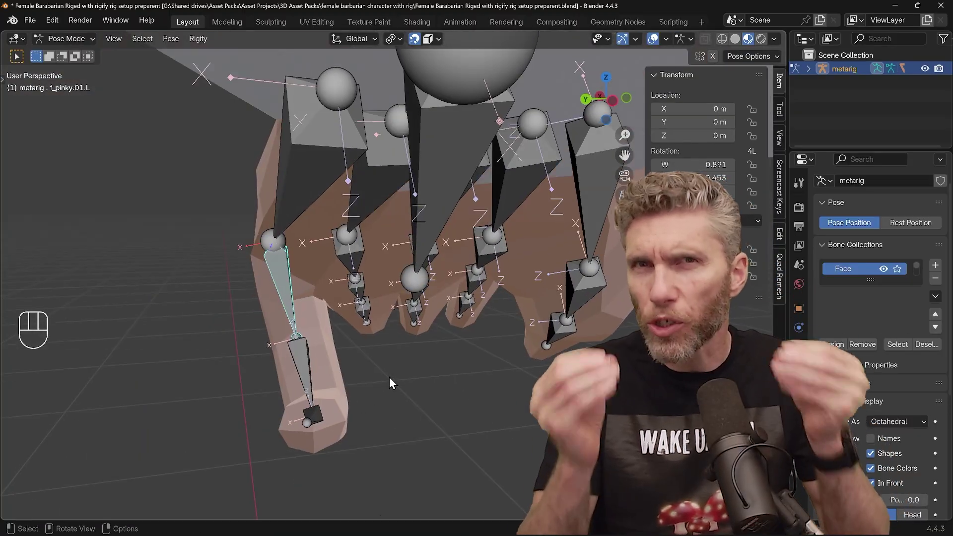
{"action": "key", "text": "Tab"}
{"action": "left_click", "coordinate": [312, 312]}
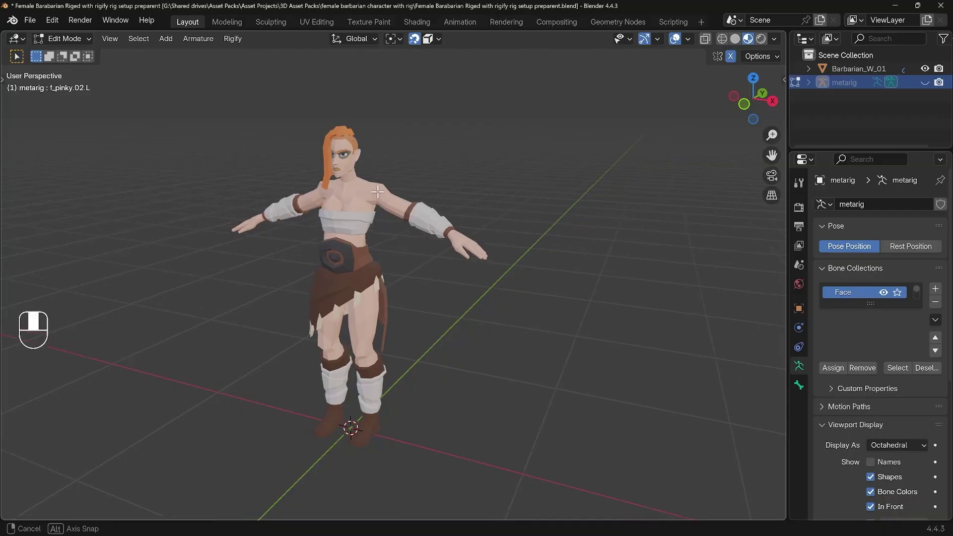
Step: Unhide the metarig and select the first pinky finger bone of the character's left hand
{"action": "middle_click_drag", "start_coordinate": [449, 191], "coordinate": [620, 149]}
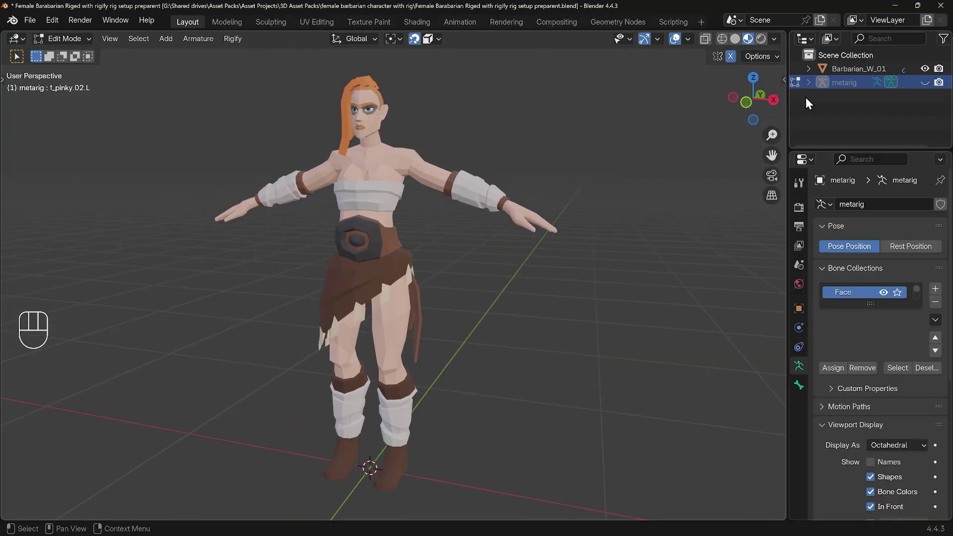
{"action": "left_click", "coordinate": [925, 83]}
{"action": "middle_click_drag", "start_coordinate": [589, 230], "coordinate": [493, 293]}
{"action": "scroll", "coordinate": [526, 245], "scroll_direction": "up", "scroll_amount": 5}
{"action": "scroll", "coordinate": [495, 295], "scroll_direction": "up", "scroll_amount": 2}
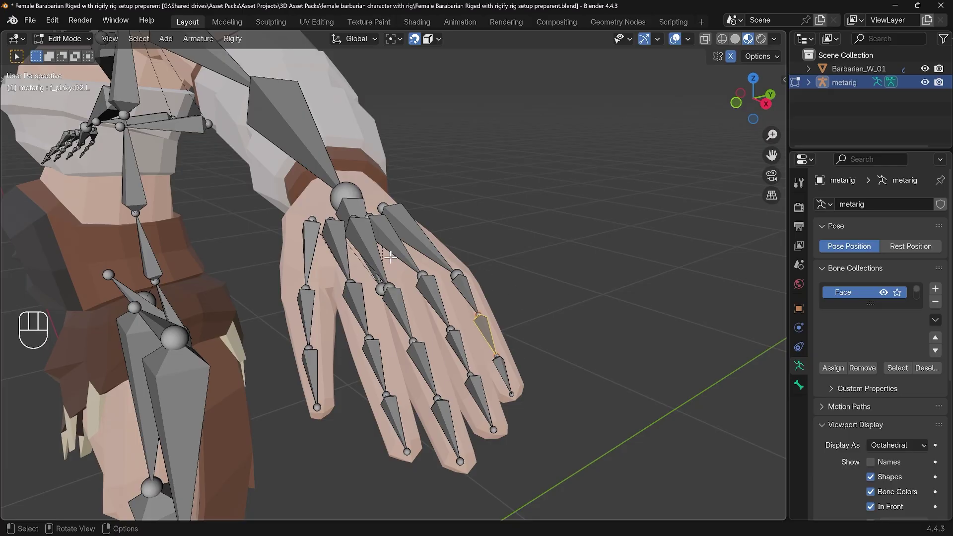
{"action": "left_click", "coordinate": [470, 297]}
{"action": "middle_click_drag", "start_coordinate": [492, 325], "coordinate": [418, 282]}
{"action": "key", "text": "KP_Decimal"}
{"action": "scroll", "coordinate": [460, 319], "scroll_direction": "down", "scroll_amount": 6}
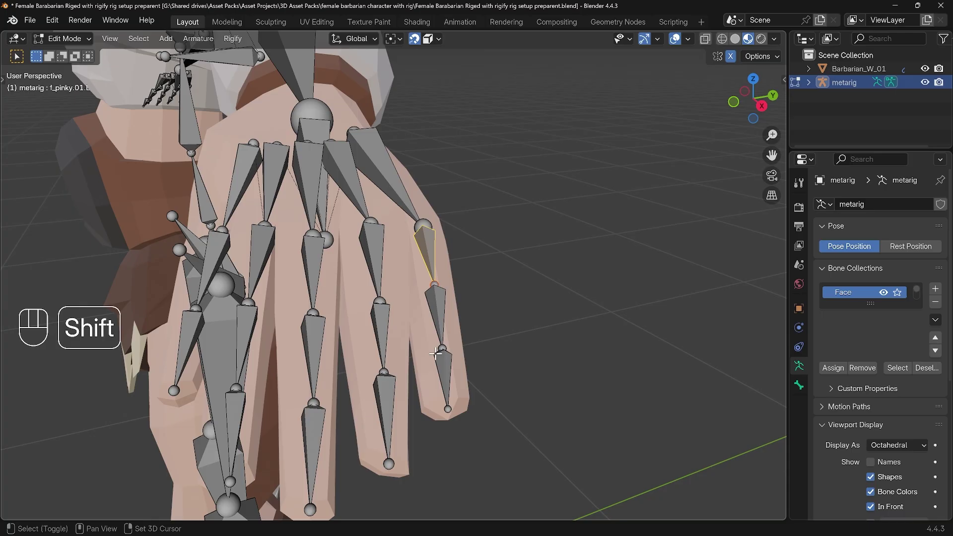
{"action": "middle_click_drag", "start_coordinate": [438, 327], "coordinate": [472, 344], "text": "shift"}
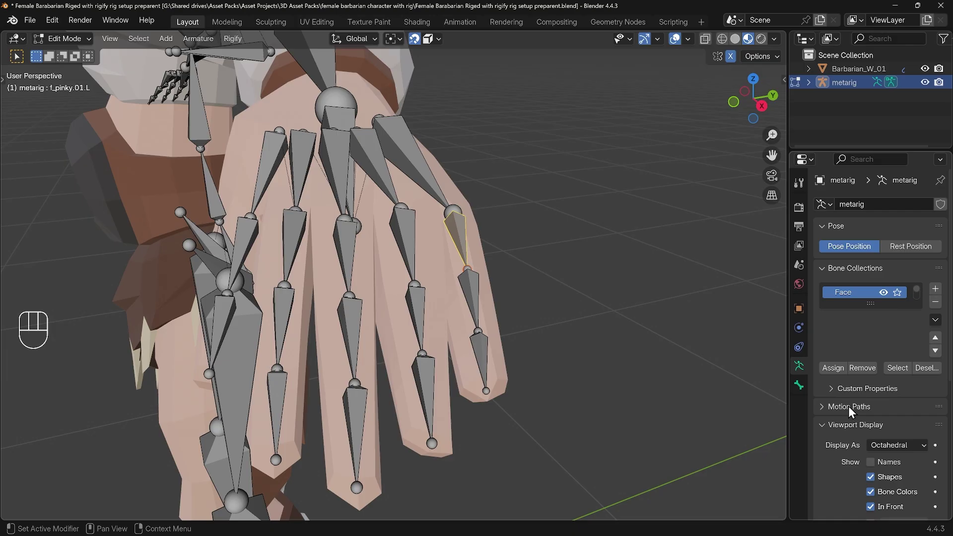
Step: Turn on the display of bone axes for the metarig
{"action": "scroll", "coordinate": [881, 412], "scroll_direction": "down", "scroll_amount": 5}
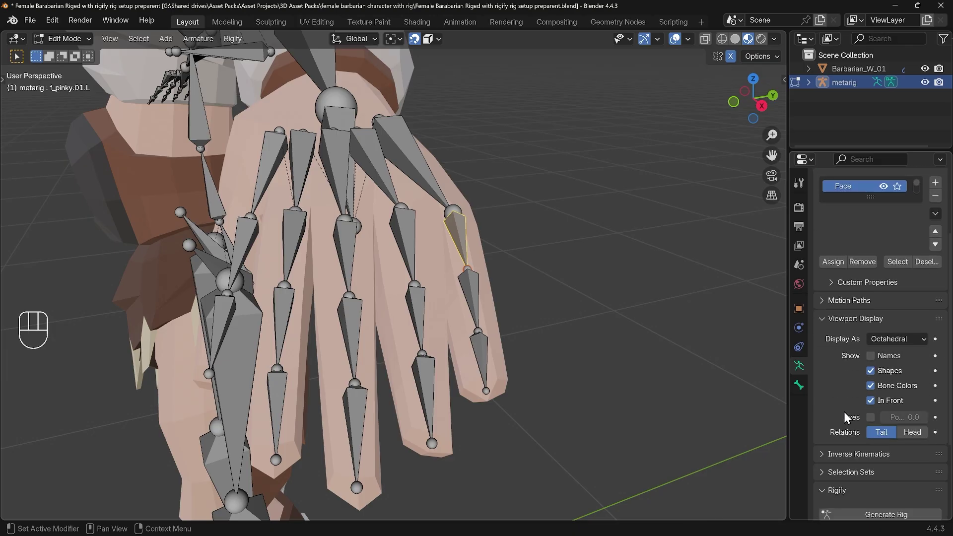
{"action": "left_click", "coordinate": [870, 417]}
{"action": "middle_click_drag", "start_coordinate": [760, 394], "coordinate": [555, 333], "text": "shift"}
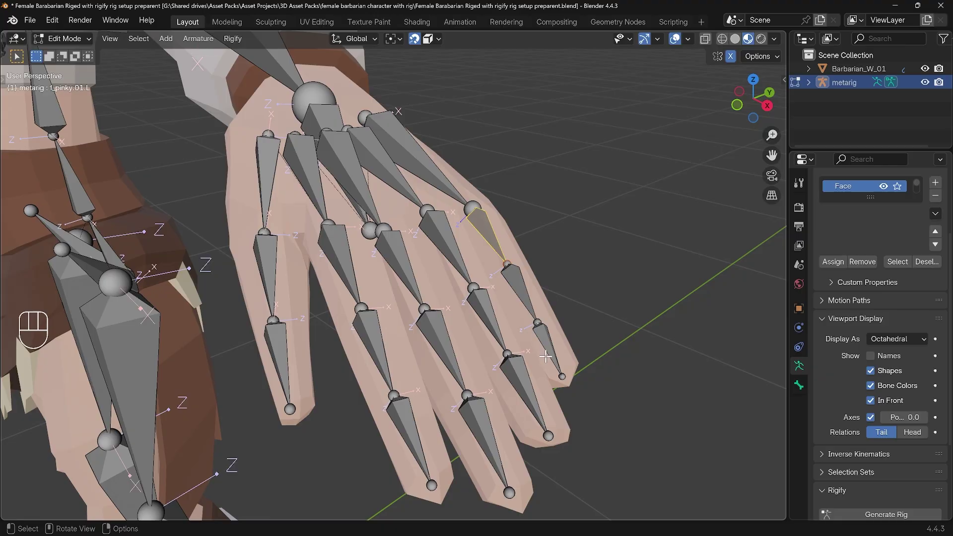
Step: Examine the axis orientation of the left hand's ring finger bones against the neighbouring pinky bones
{"action": "left_click", "coordinate": [525, 369]}
{"action": "left_click", "coordinate": [491, 314]}
{"action": "left_click", "coordinate": [467, 272]}
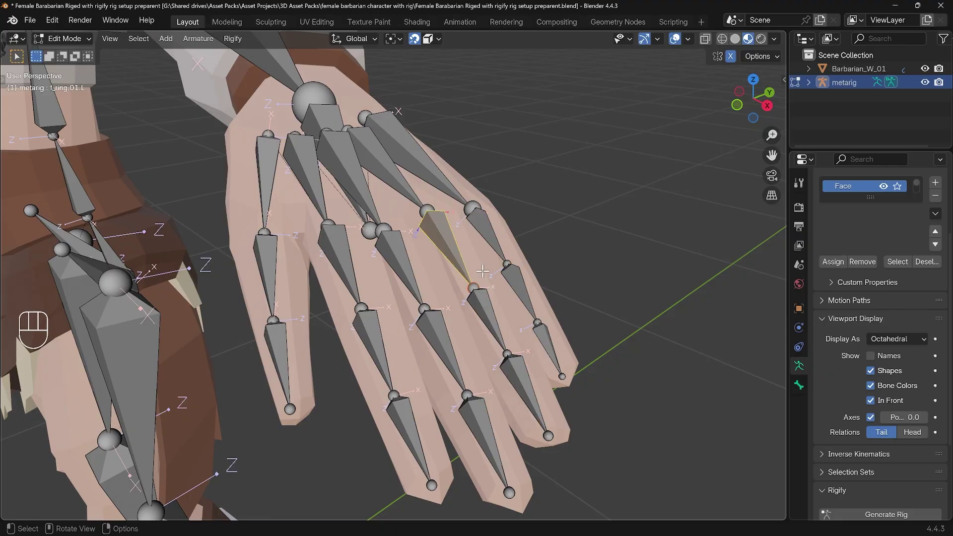
{"action": "middle_click_drag", "start_coordinate": [467, 272], "coordinate": [457, 275]}
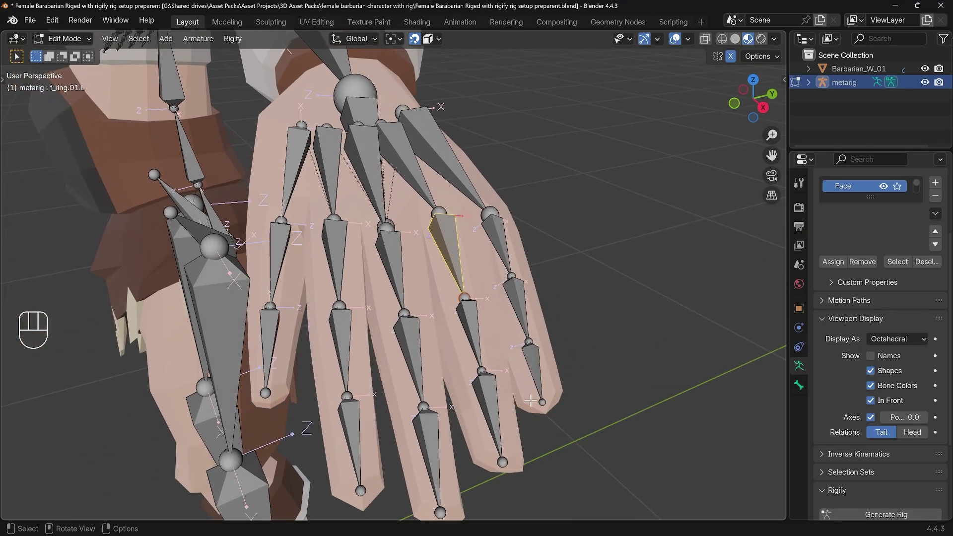
{"action": "middle_click_drag", "start_coordinate": [530, 401], "coordinate": [456, 322]}
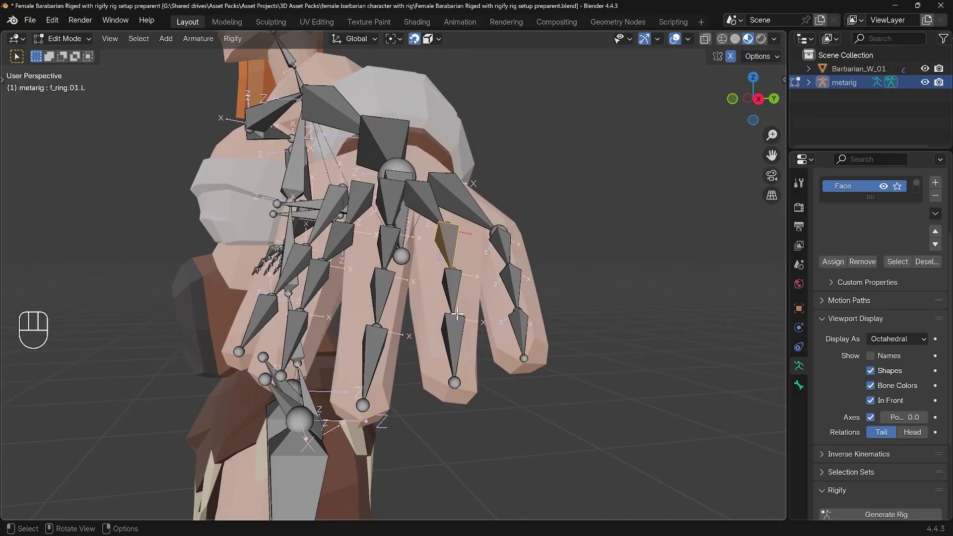
{"action": "middle_click_drag", "start_coordinate": [473, 354], "coordinate": [547, 336]}
Step: Select the tip bone of the left pinky, show its transform properties and try adjusting its Roll
{"action": "left_click", "coordinate": [510, 372]}
{"action": "key", "text": "n"}
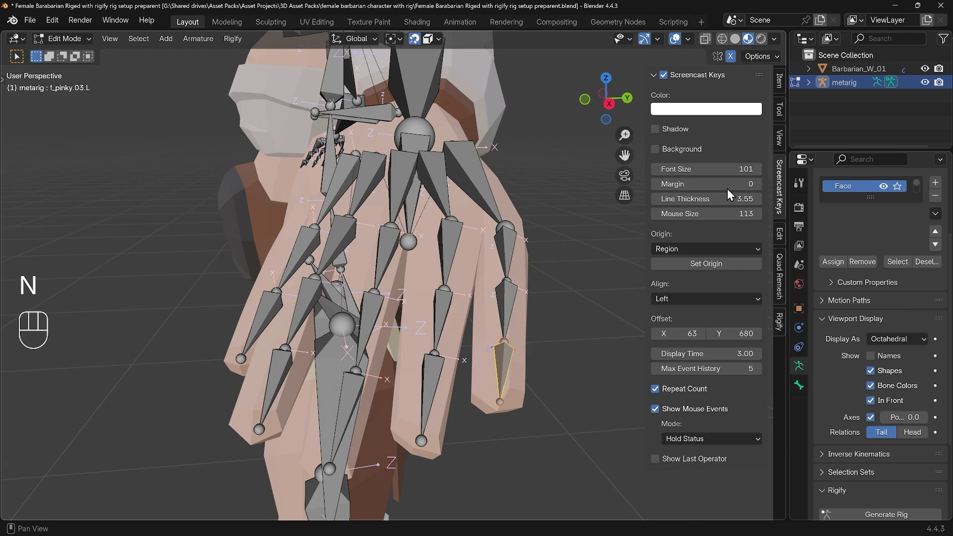
{"action": "left_click", "coordinate": [781, 82]}
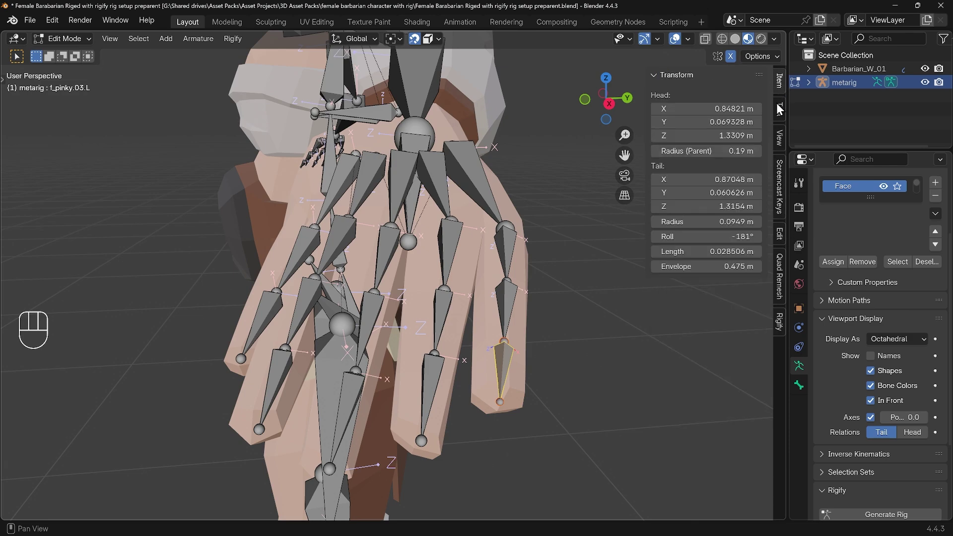
{"action": "left_click_drag", "start_coordinate": [702, 238], "coordinate": [691, 238]}
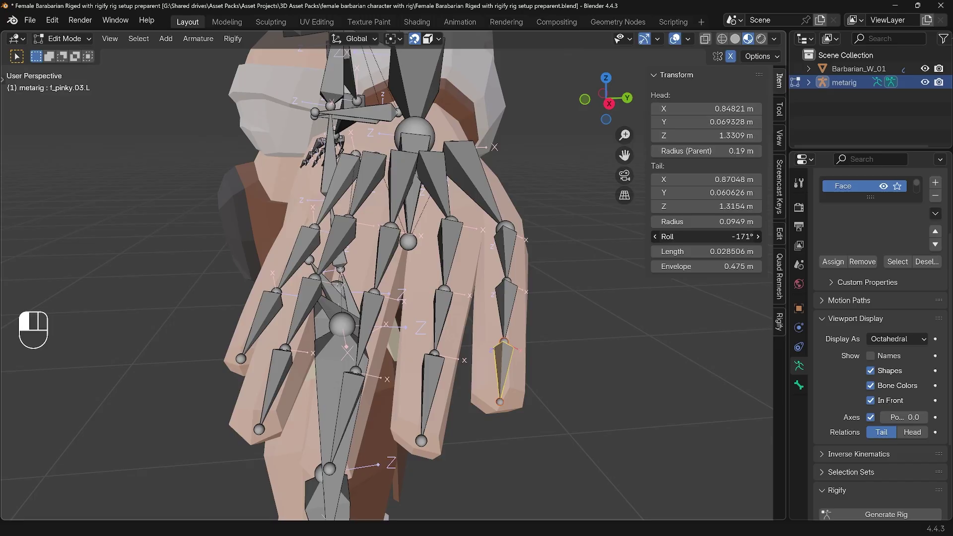
{"action": "left_click_drag", "start_coordinate": [706, 238], "coordinate": [704, 240]}
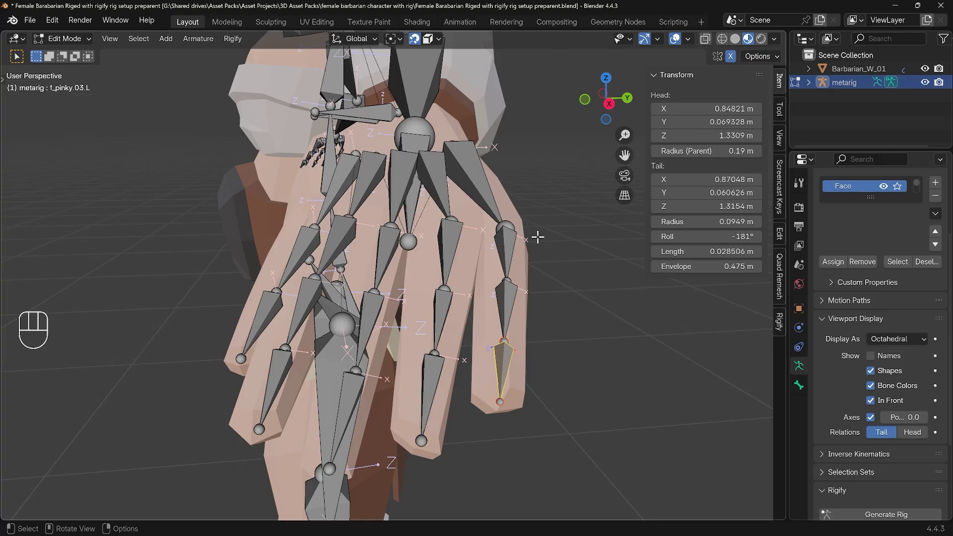
Step: Parent the character mesh to the metarig with automatic weights and put the metarig in Pose Mode
{"action": "key", "text": "Tab"}
{"action": "left_click", "coordinate": [512, 211], "text": "shift"}
{"action": "left_click", "coordinate": [482, 199], "text": "shift"}
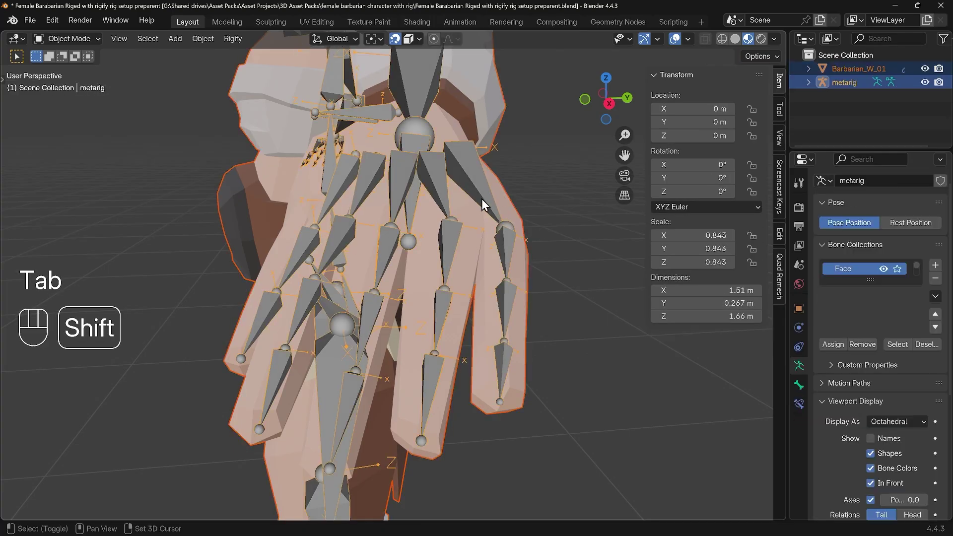
{"action": "key", "text": "ctrl+p"}
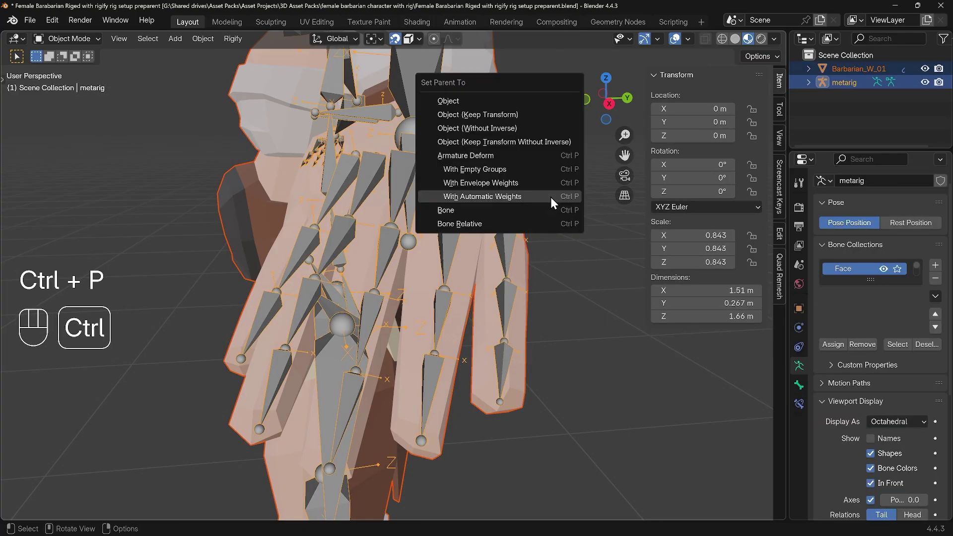
{"action": "left_click", "coordinate": [550, 197]}
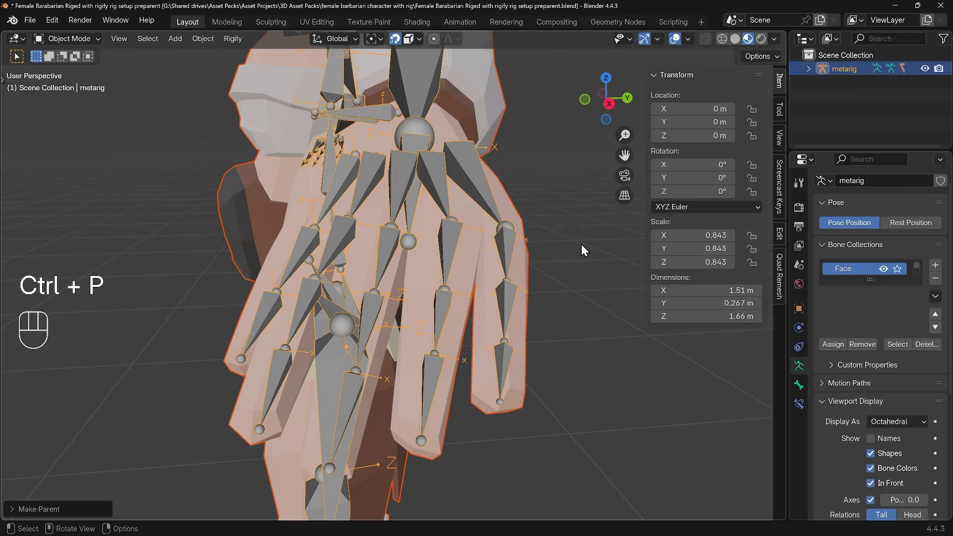
{"action": "left_click", "coordinate": [505, 299]}
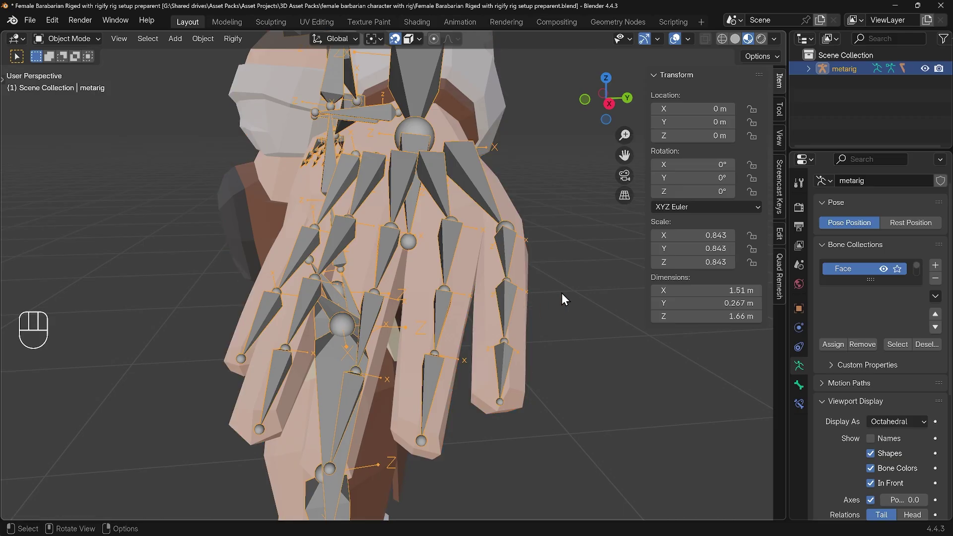
{"action": "key", "text": "ctrl+Tab"}
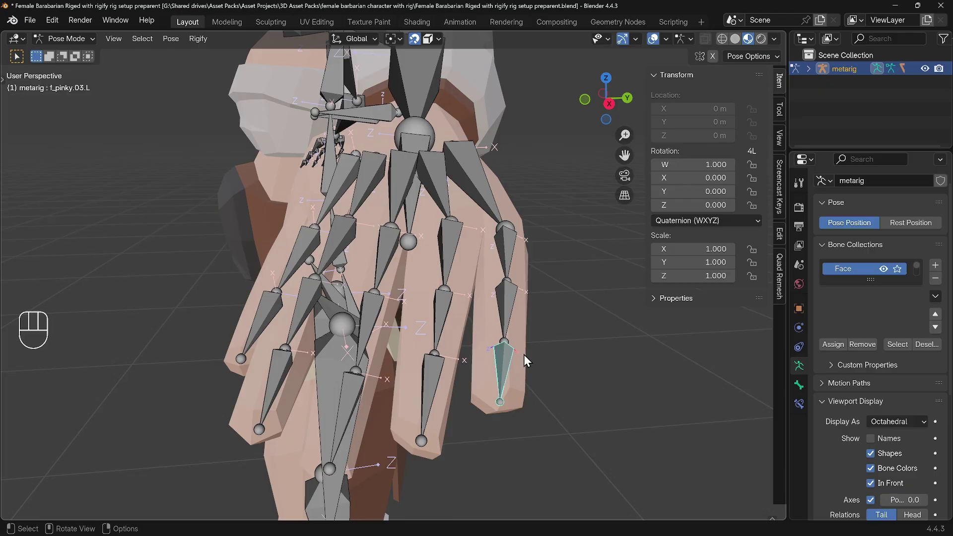
Step: Rotate the left pinky's tip bone inward about its local X axis
{"action": "key", "text": "r"}
{"action": "key", "text": "x"}
{"action": "key", "text": "x"}
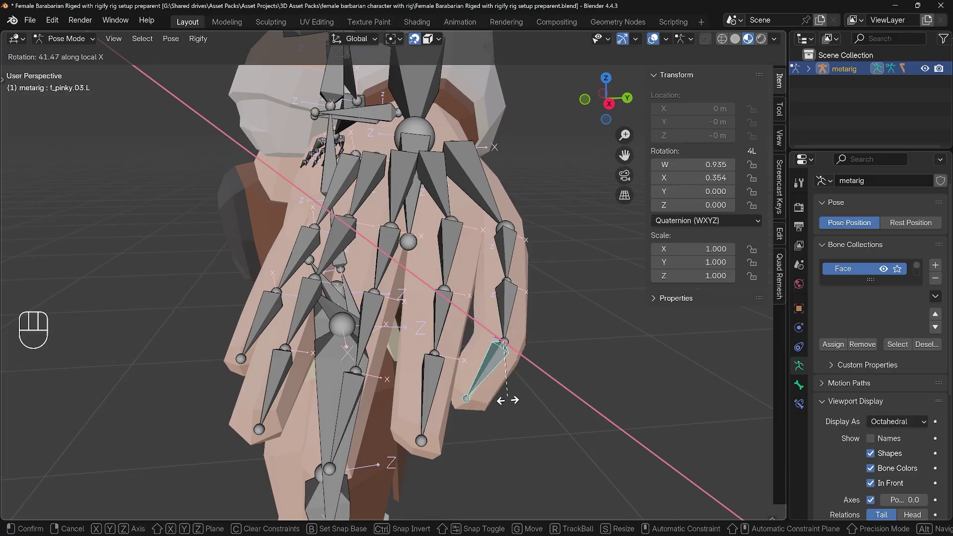
{"action": "left_click", "coordinate": [502, 394]}
{"action": "middle_click_drag", "start_coordinate": [502, 394], "coordinate": [495, 319]}
Step: Rotate the left ring finger's tip bone about its local X axis to bend the fingertip
{"action": "left_click", "coordinate": [457, 370]}
{"action": "middle_click_drag", "start_coordinate": [523, 369], "coordinate": [415, 284]}
{"action": "key", "text": "r"}
{"action": "key", "text": "x"}
{"action": "key", "text": "x"}
{"action": "left_click", "coordinate": [390, 334]}
Step: Select the three left middle finger bones and set the transform pivot point to Individual Origins
{"action": "left_click", "coordinate": [417, 285]}
{"action": "left_click", "coordinate": [431, 348], "text": "shift"}
{"action": "left_click", "coordinate": [427, 413], "text": "shift"}
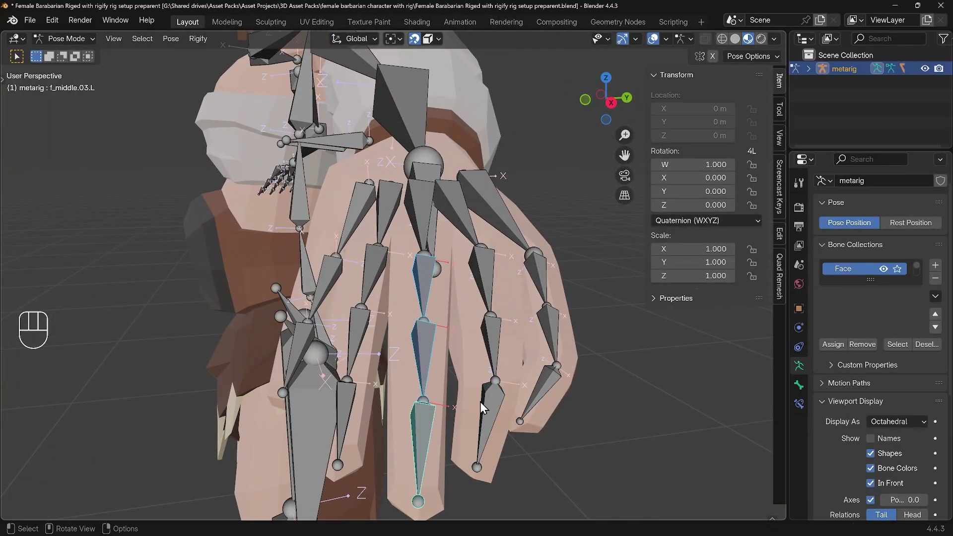
{"action": "middle_click_drag", "start_coordinate": [480, 401], "coordinate": [464, 379]}
{"action": "left_click", "coordinate": [398, 35]}
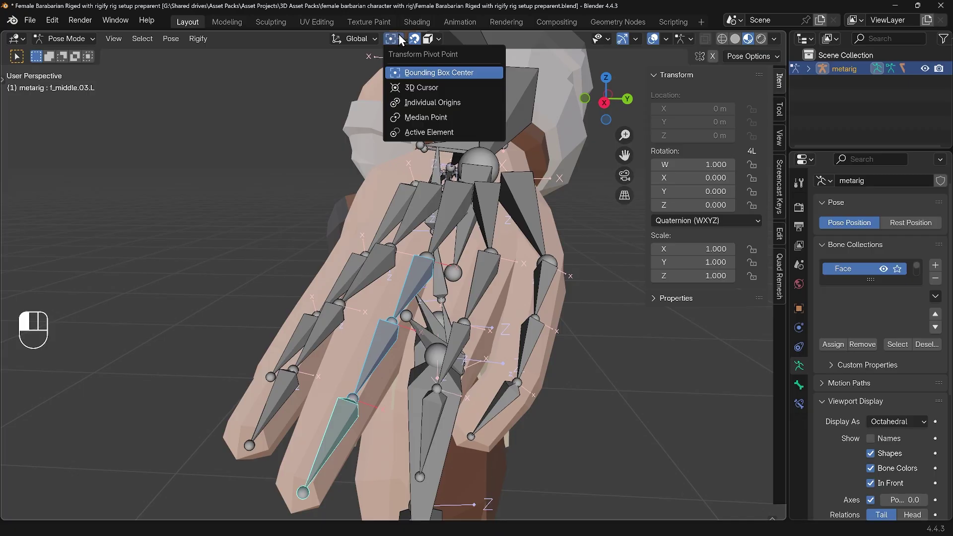
{"action": "left_click", "coordinate": [413, 102]}
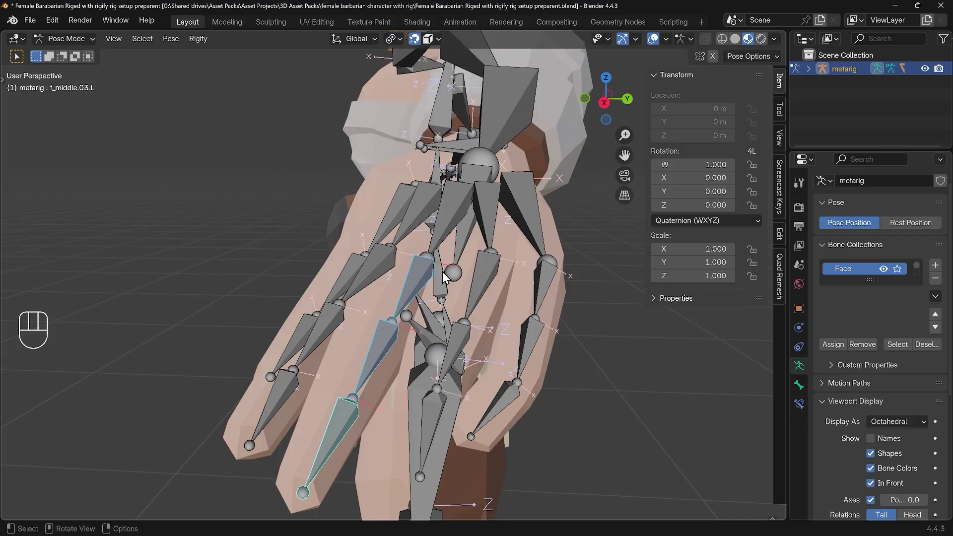
Step: Curl the left middle finger by rotating its three bones about their local X axes
{"action": "key", "text": "r"}
{"action": "key", "text": "x"}
{"action": "key", "text": "x"}
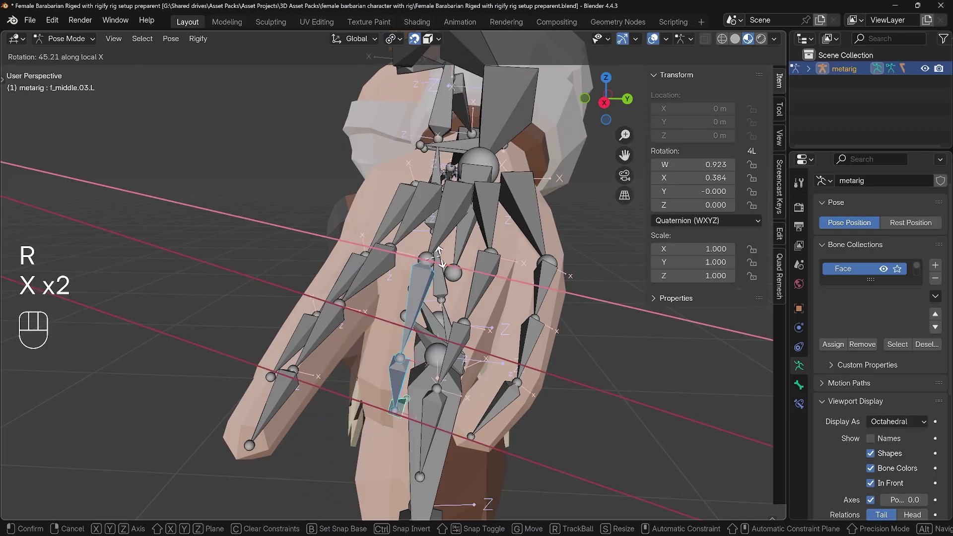
{"action": "left_click", "coordinate": [407, 316]}
{"action": "middle_click_drag", "start_coordinate": [407, 311], "coordinate": [520, 299]}
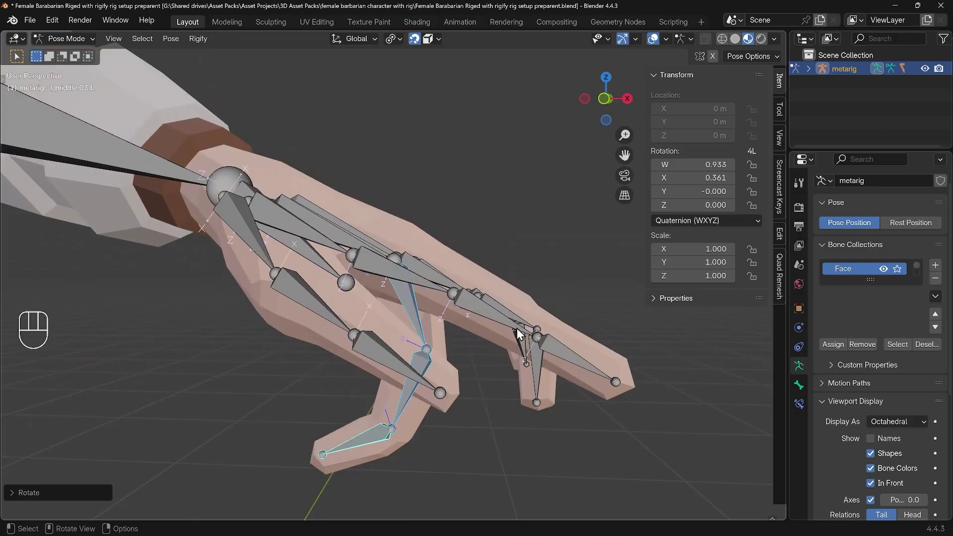
{"action": "key", "text": "r"}
{"action": "key", "text": "x"}
{"action": "key", "text": "x"}
{"action": "left_click", "coordinate": [526, 358]}
Step: Clear the pose rotation of the left pinky's tip bone
{"action": "middle_click_drag", "start_coordinate": [526, 358], "coordinate": [493, 347]}
{"action": "left_click", "coordinate": [490, 389]}
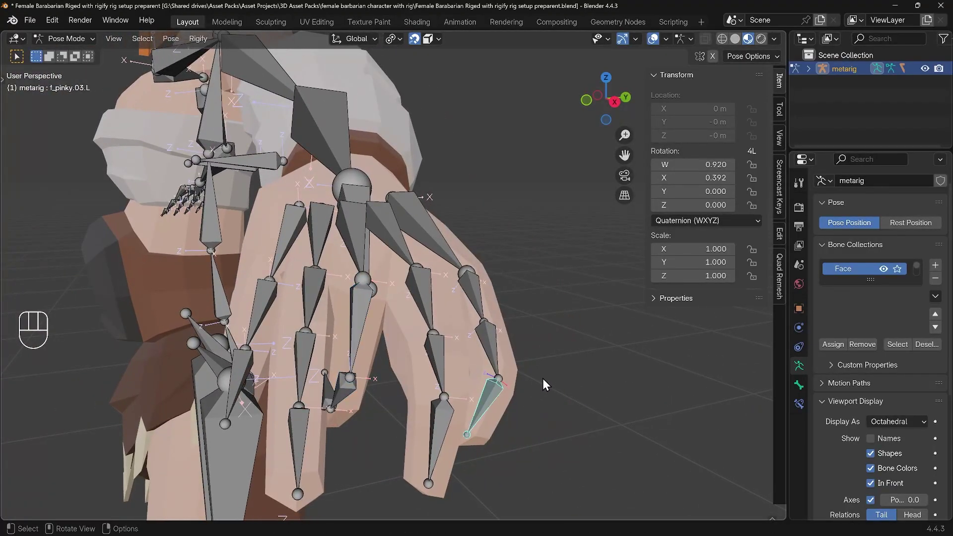
{"action": "key", "text": "alt+r"}
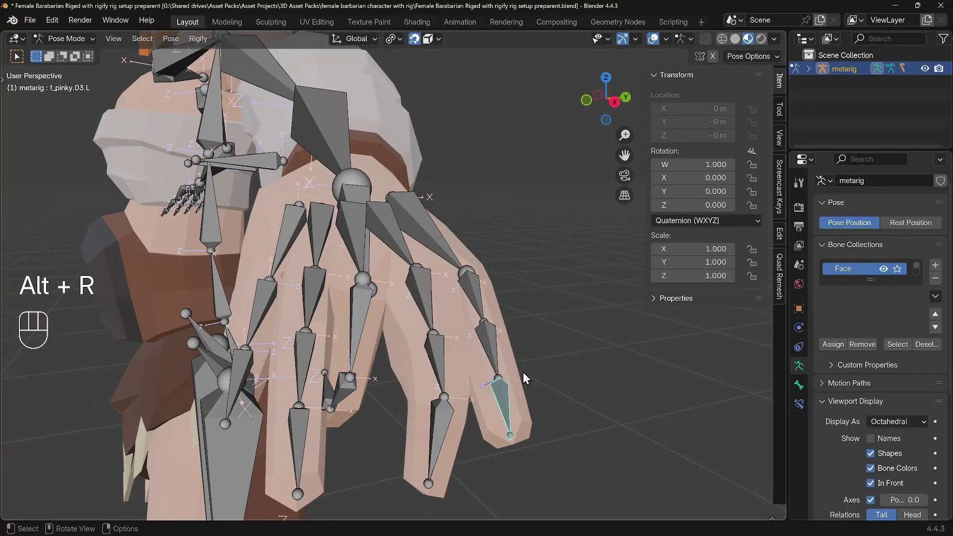
Step: Select all three left pinky bones and rotate them about their local X axes to curl the finger
{"action": "left_click", "coordinate": [475, 298], "text": "shift"}
{"action": "left_click", "coordinate": [489, 340], "text": "shift"}
{"action": "left_click", "coordinate": [504, 394], "text": "shift"}
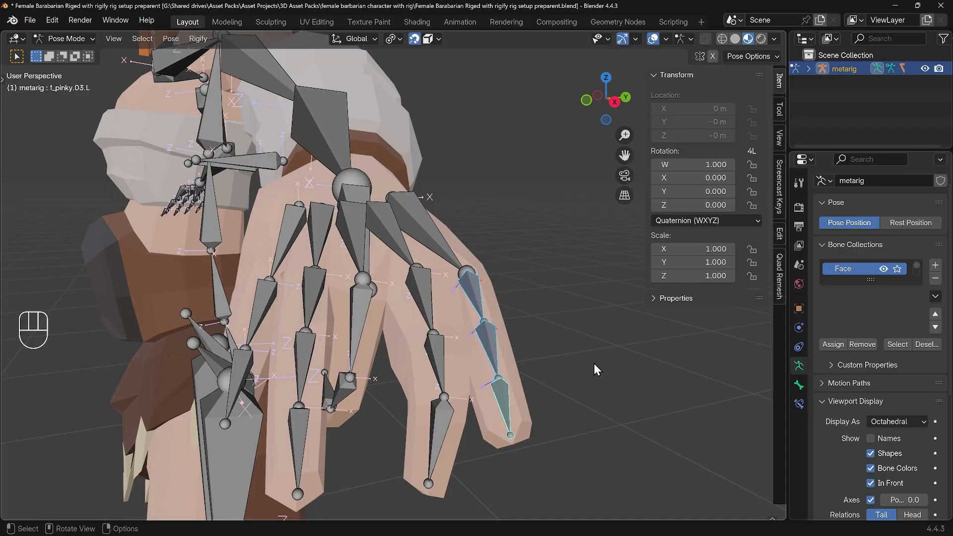
{"action": "key", "text": "r"}
{"action": "key", "text": "x"}
{"action": "key", "text": "x"}
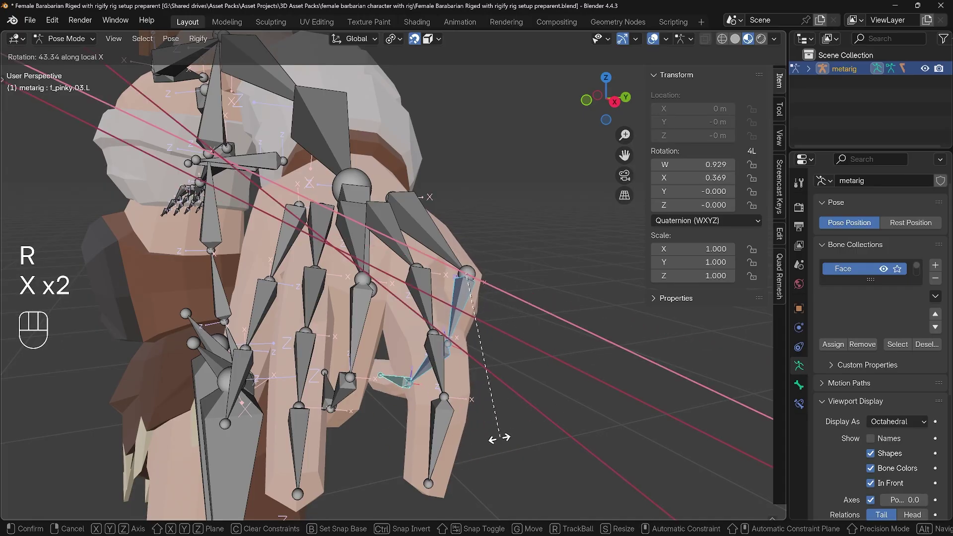
{"action": "left_click", "coordinate": [498, 432]}
{"action": "middle_click_drag", "start_coordinate": [494, 417], "coordinate": [243, 354]}
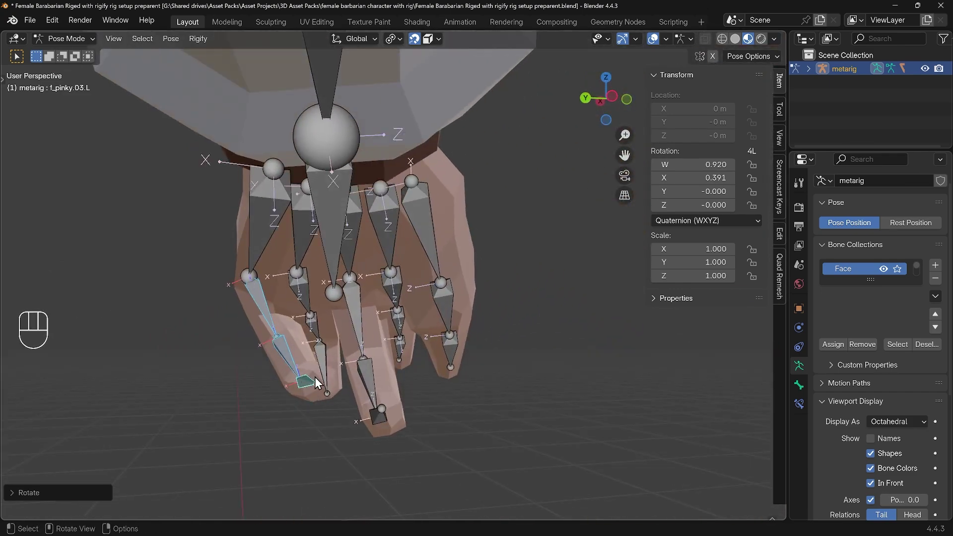
Step: Undo the curl of the left pinky finger
{"action": "key", "text": "ctrl+z"}
{"action": "key", "text": "ctrl+z"}
{"action": "key", "text": "ctrl+z"}
{"action": "key", "text": "ctrl+z"}
{"action": "key", "text": "ctrl+z"}
{"action": "key", "text": "ctrl+z"}
{"action": "key", "text": "ctrl+z"}
{"action": "key", "text": "ctrl+z"}
{"action": "key", "text": "ctrl+z"}
{"action": "key", "text": "ctrl+z"}
{"action": "key", "text": "ctrl+z"}
{"action": "key", "text": "ctrl+z"}
{"action": "key", "text": "ctrl+z"}
{"action": "key", "text": "ctrl+z"}
{"action": "key", "text": "ctrl+z"}
{"action": "key", "text": "ctrl+z"}
{"action": "key", "text": "ctrl+z"}
{"action": "key", "text": "ctrl+z"}
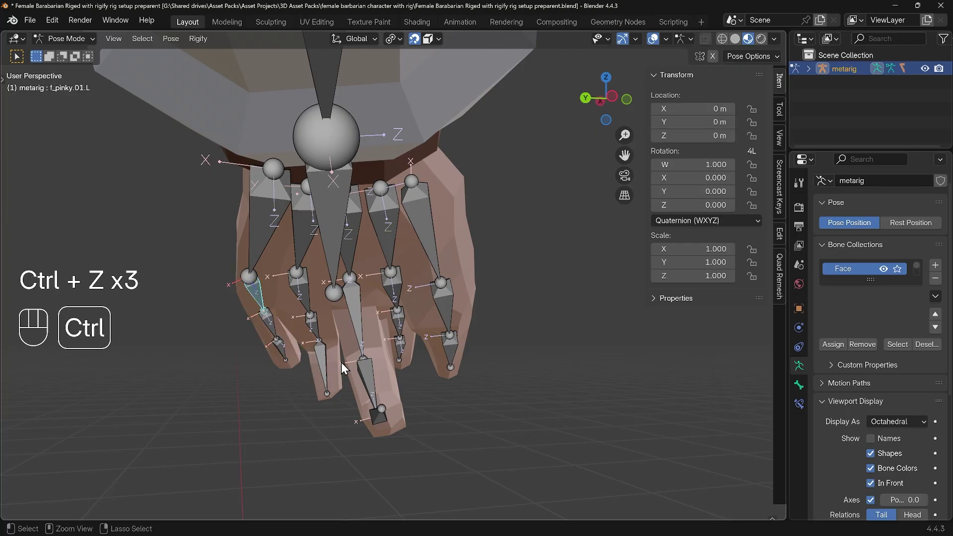
Step: Undo the remaining finger pose tests and put the metarig in Edit Mode
{"action": "key", "text": "ctrl+z"}
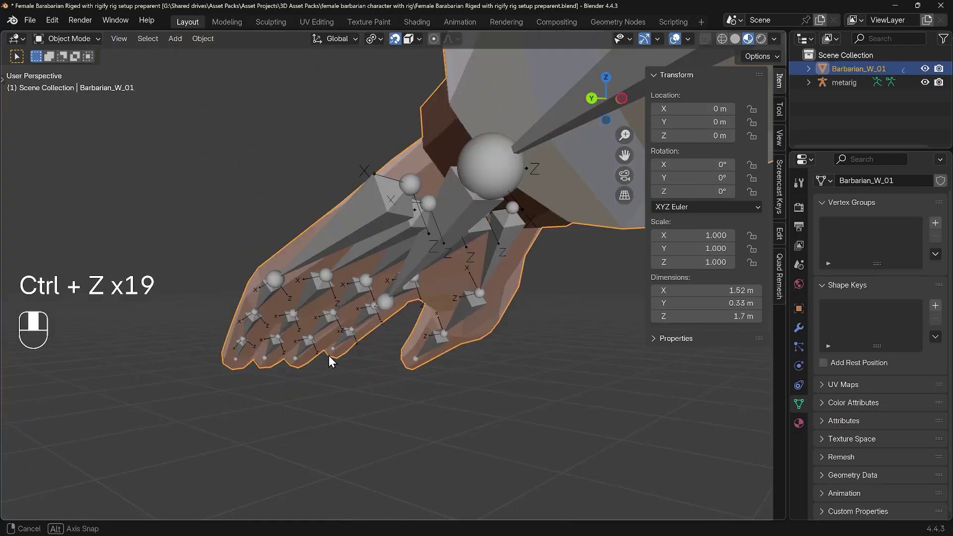
{"action": "key", "text": "Tab"}
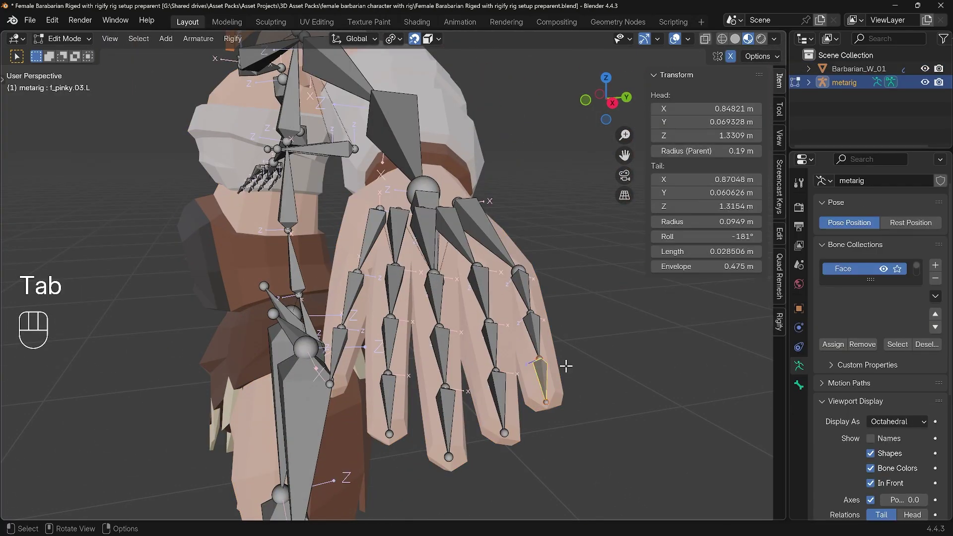
Step: Adjust the roll of the left pinky's bones to -138° at the tip, -148° in the middle and -154° at the base
{"action": "middle_click_drag", "start_coordinate": [564, 366], "coordinate": [504, 372]}
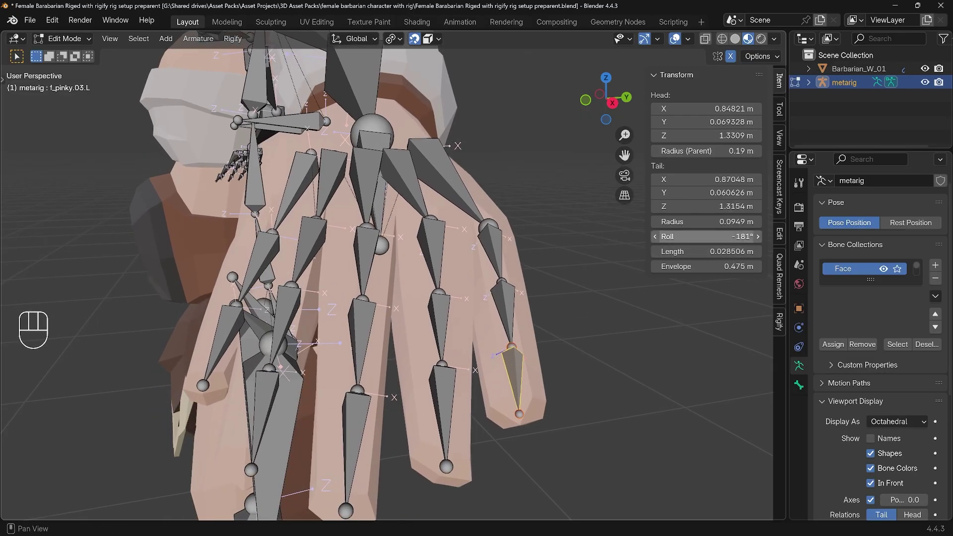
{"action": "mouse_move", "coordinate": [705, 236]}
{"action": "left_mouse_down"}
{"action": "mouse_move", "coordinate": [692, 237]}
{"action": "mouse_move", "coordinate": [702, 236]}
{"action": "left_mouse_up"}
{"action": "middle_click_drag", "start_coordinate": [551, 437], "coordinate": [512, 372]}
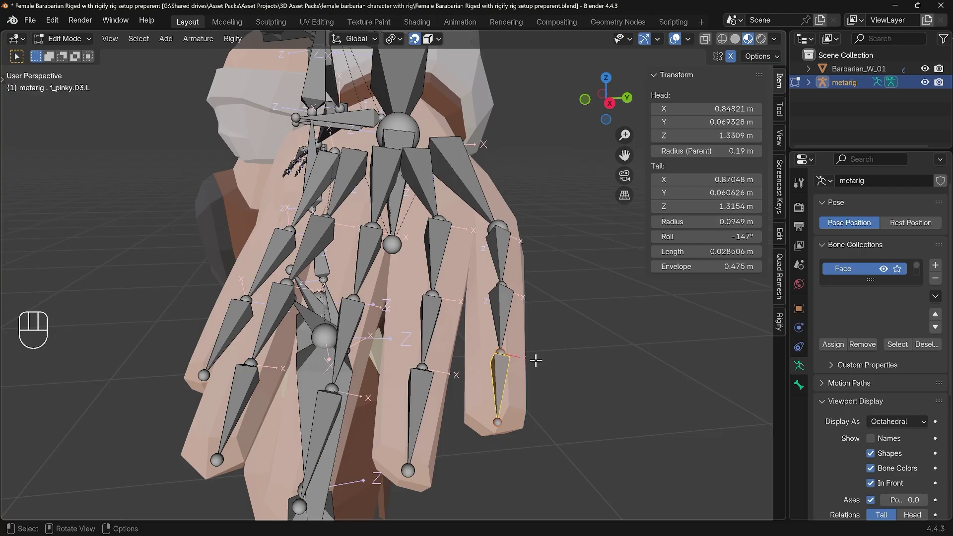
{"action": "left_click_drag", "start_coordinate": [705, 237], "coordinate": [714, 236]}
{"action": "left_click", "coordinate": [504, 313]}
{"action": "left_click", "coordinate": [498, 250]}
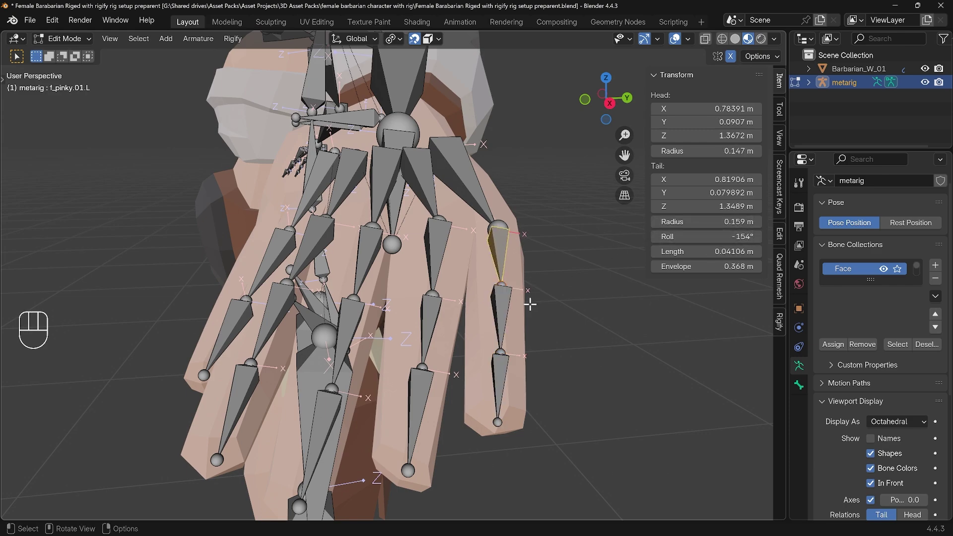
{"action": "middle_click_drag", "start_coordinate": [504, 363], "coordinate": [448, 381]}
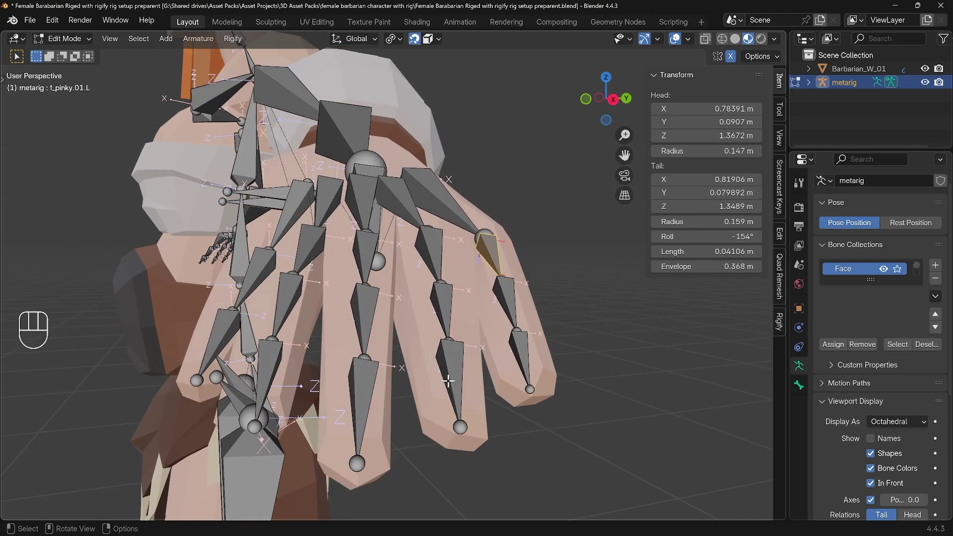
Step: Curl the left pinky in Pose Mode by rotating its three bones about their local X axes to test the adjusted roll
{"action": "key", "text": "Tab"}
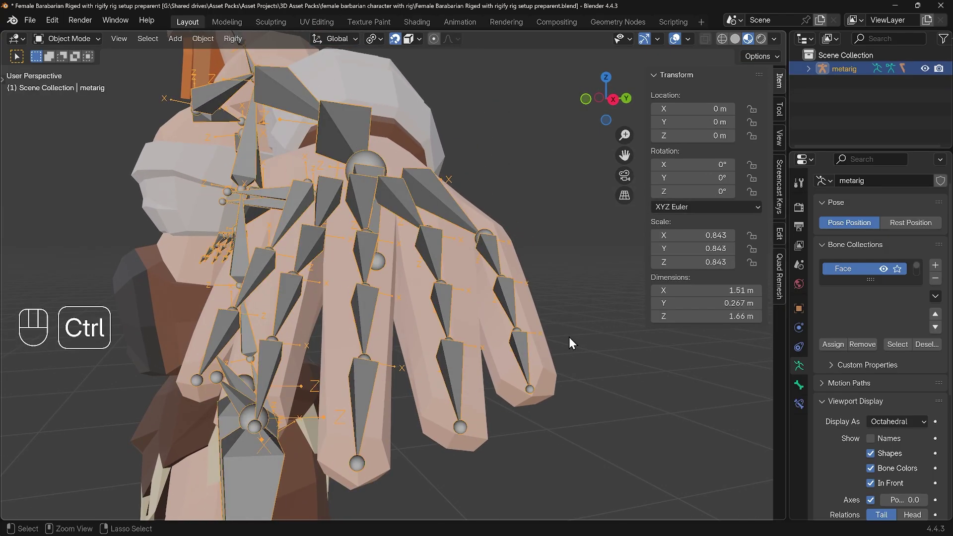
{"action": "key", "text": "ctrl+Tab"}
{"action": "left_click", "coordinate": [514, 296], "text": "shift"}
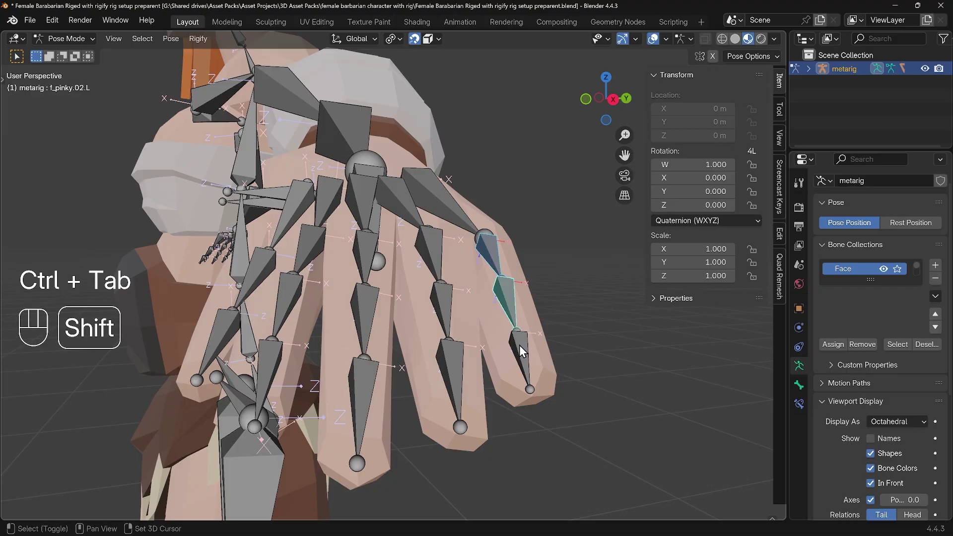
{"action": "left_click", "coordinate": [520, 345], "text": "shift"}
{"action": "middle_click_drag", "start_coordinate": [518, 341], "coordinate": [512, 305]}
{"action": "key", "text": "r"}
{"action": "key", "text": "x"}
{"action": "key", "text": "x"}
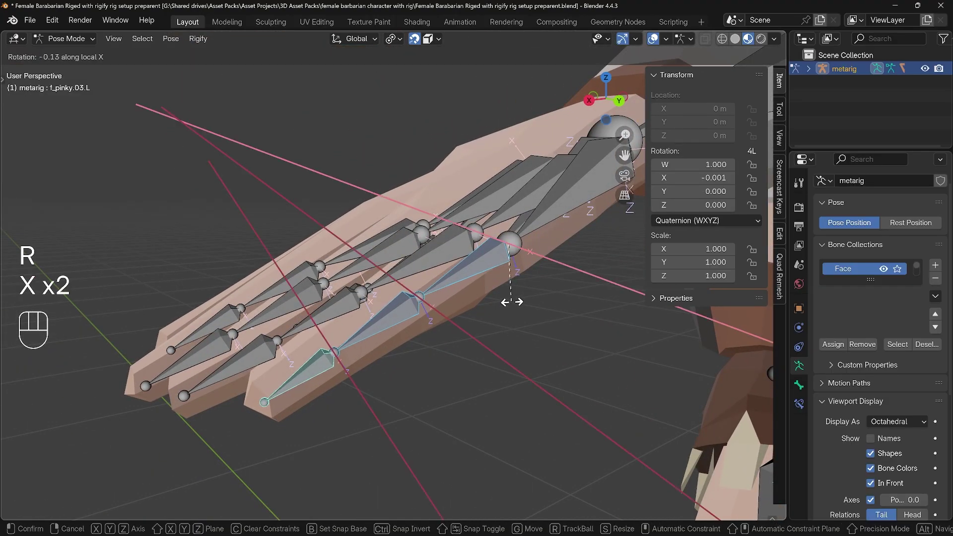
{"action": "left_click", "coordinate": [526, 266]}
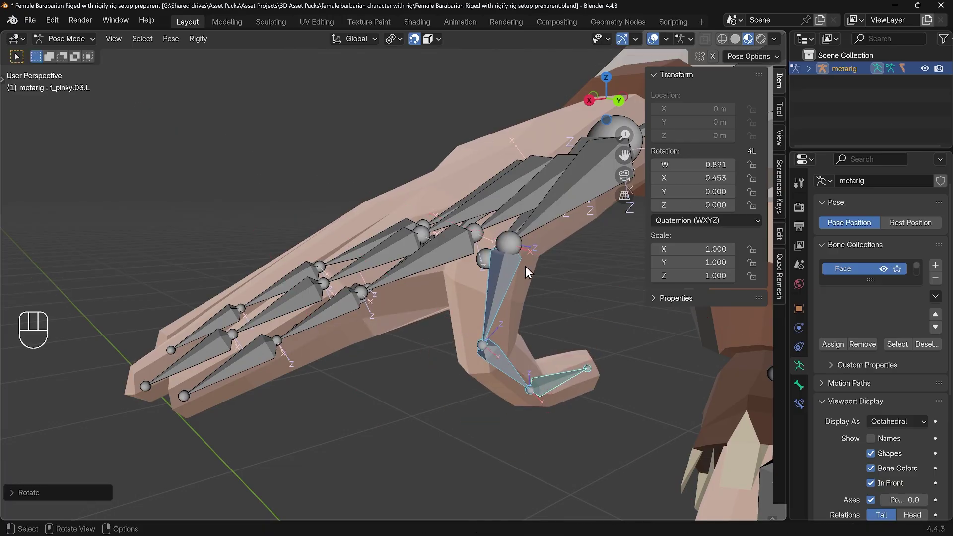
{"action": "middle_click_drag", "start_coordinate": [525, 266], "coordinate": [337, 306]}
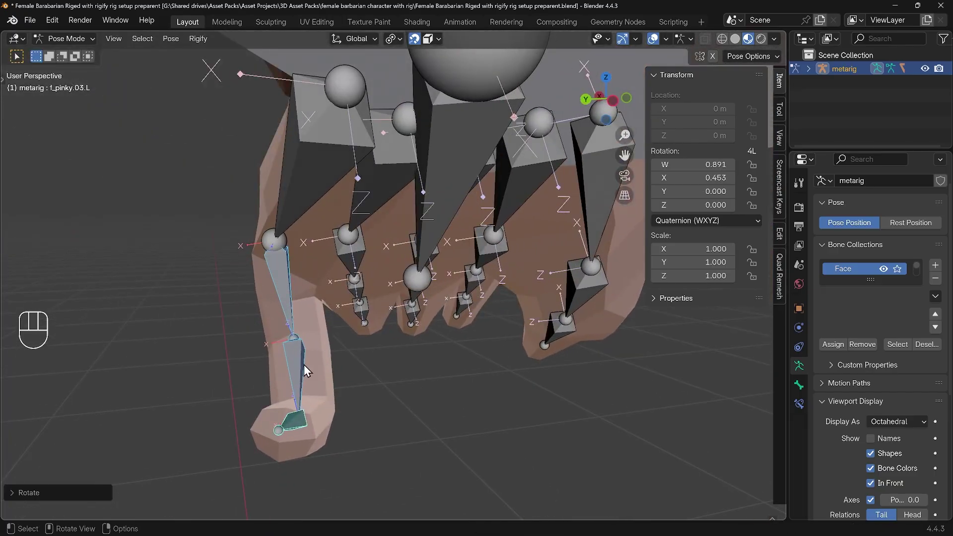
{"action": "mouse_move", "coordinate": [306, 396]}
{"action": "middle_mouse_down"}
{"action": "mouse_move", "coordinate": [313, 418]}
{"action": "mouse_move", "coordinate": [302, 403]}
{"action": "middle_mouse_up"}
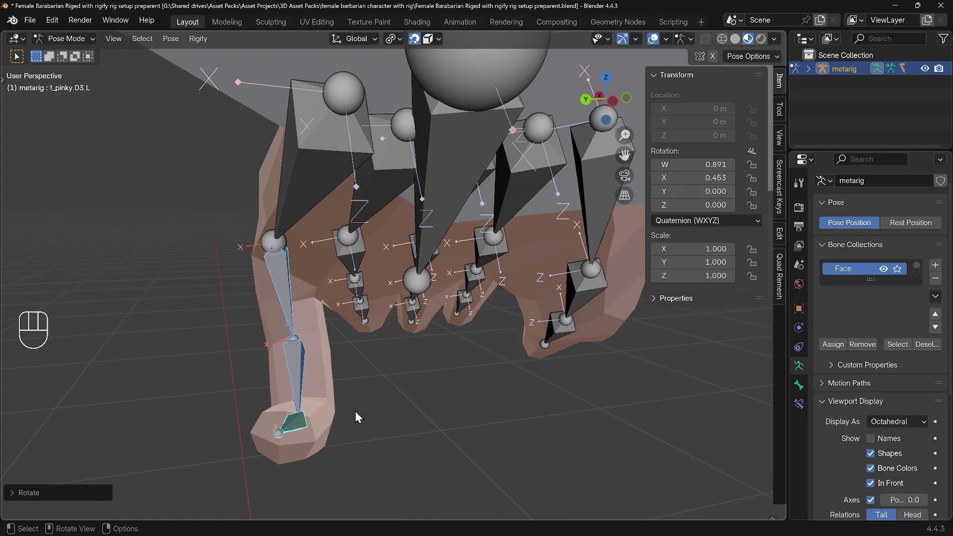
Step: Refine the roll of the left pinky's tip bone to -149° and middle bone to -157°, and recheck the curl in Pose Mode
{"action": "key", "text": "Tab"}
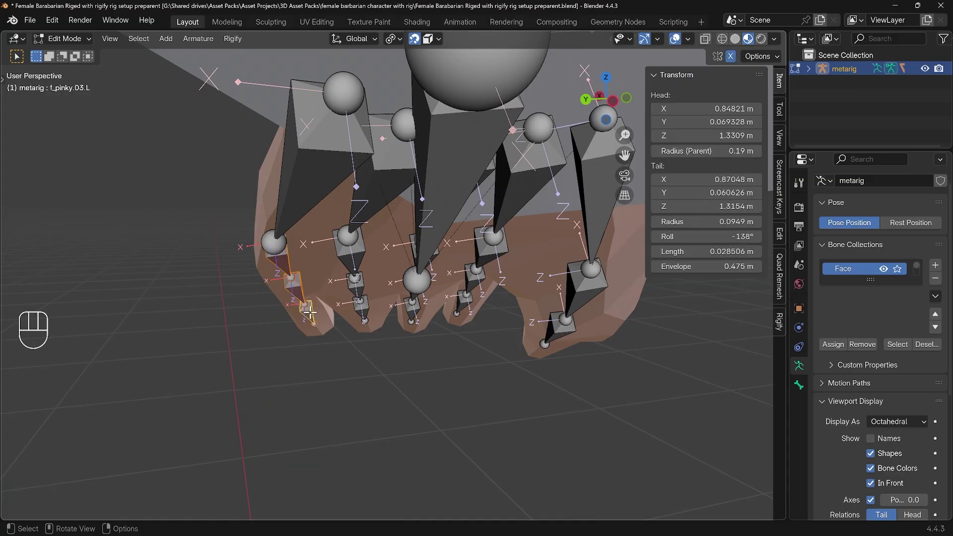
{"action": "left_click", "coordinate": [310, 288]}
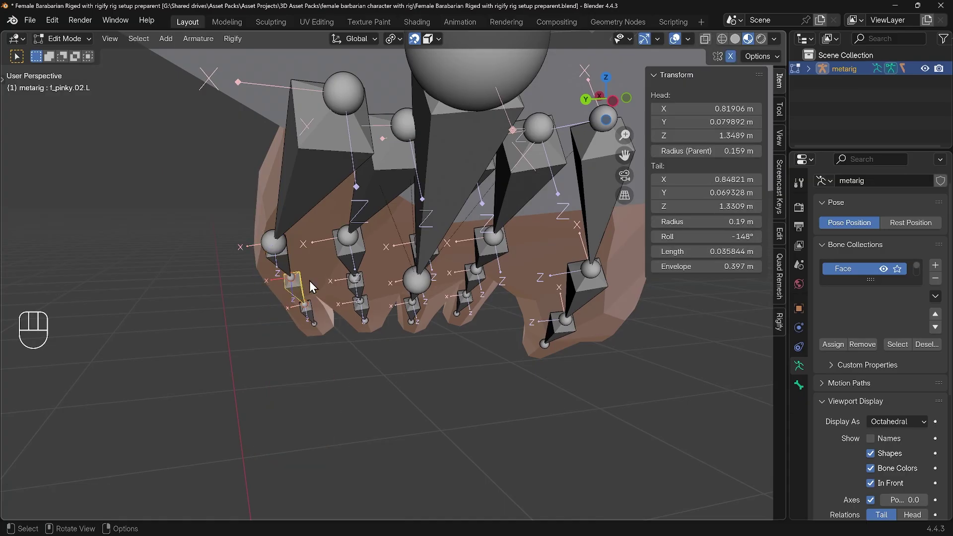
{"action": "left_click", "coordinate": [287, 263]}
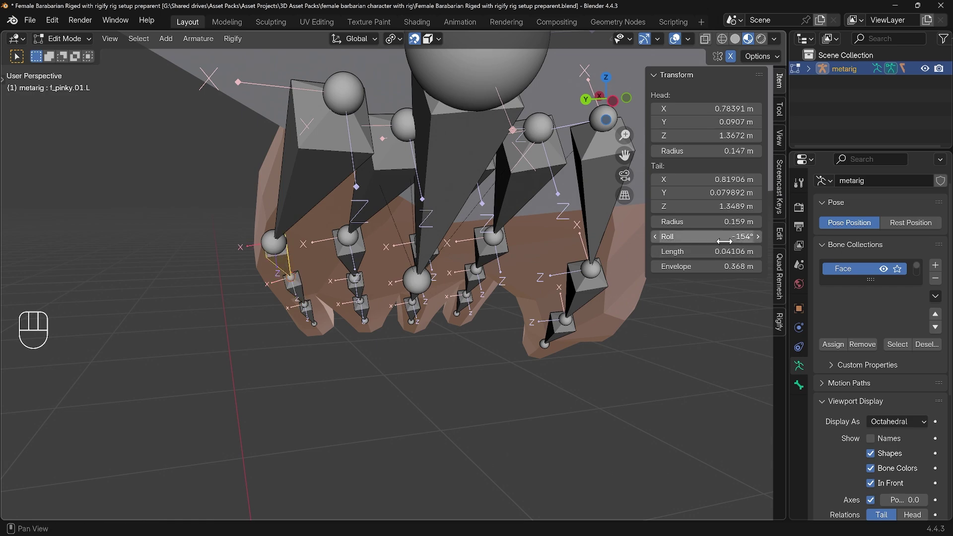
{"action": "key", "text": "ctrl+Tab"}
{"action": "left_click", "coordinate": [403, 350]}
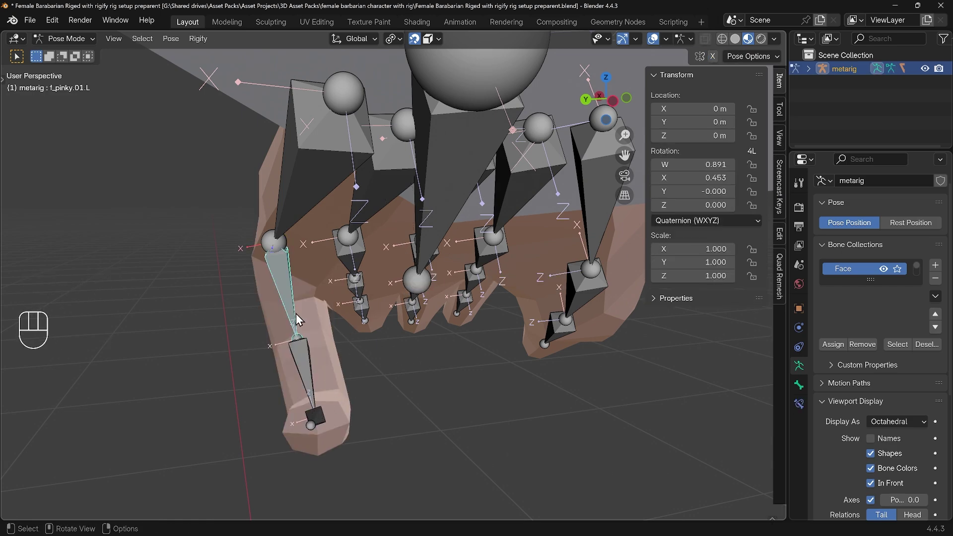
{"action": "middle_click_drag", "start_coordinate": [296, 314], "coordinate": [363, 396]}
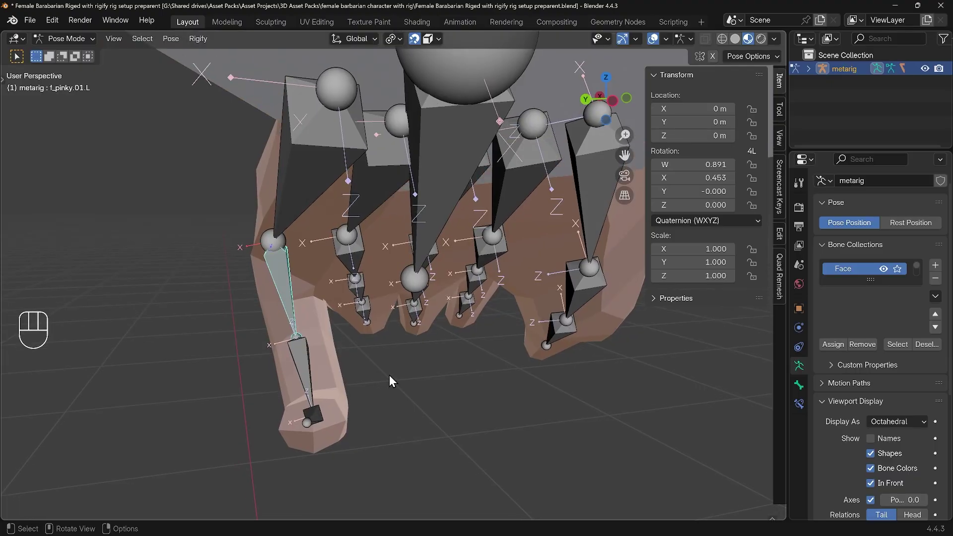
Step: Check the roll of the left pinky's tip and middle bones in Edit Mode, and examine the curled finger again in Pose Mode
{"action": "key", "text": "Tab"}
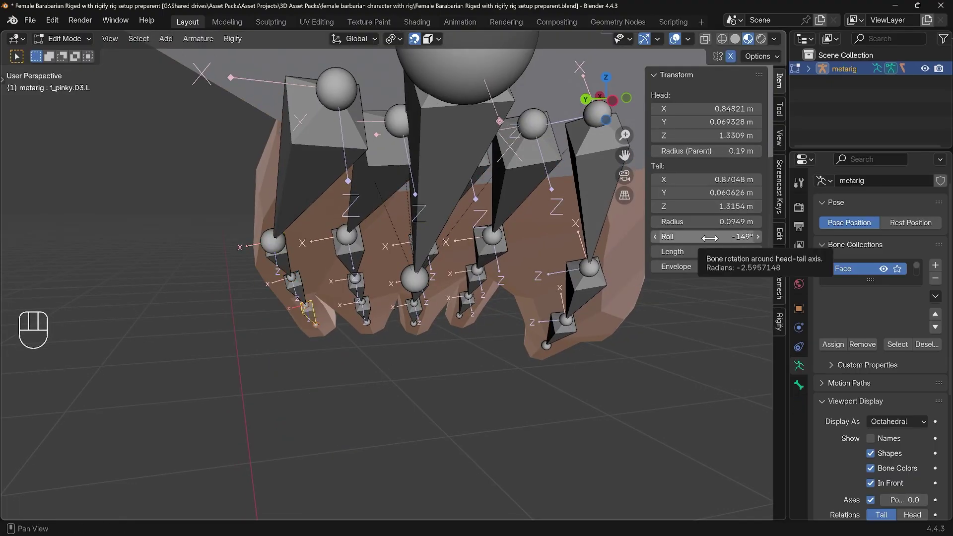
{"action": "left_click", "coordinate": [294, 290]}
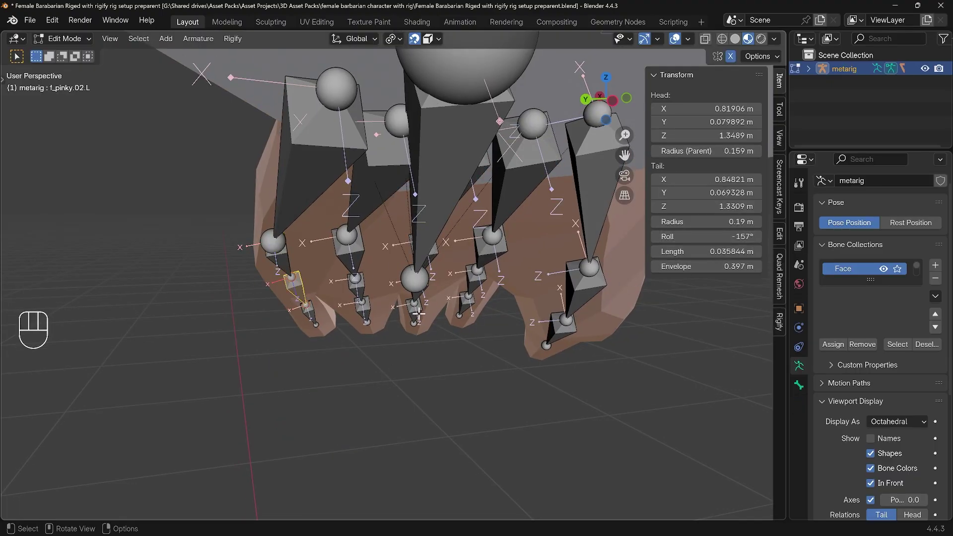
{"action": "key", "text": "ctrl+Tab"}
{"action": "left_click", "coordinate": [379, 383]}
{"action": "middle_click_drag", "start_coordinate": [372, 384], "coordinate": [575, 356]}
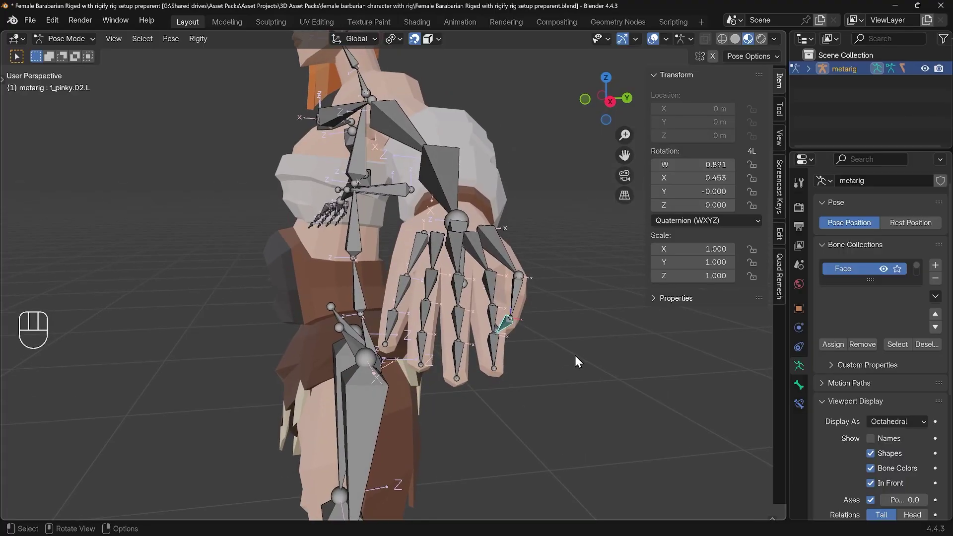